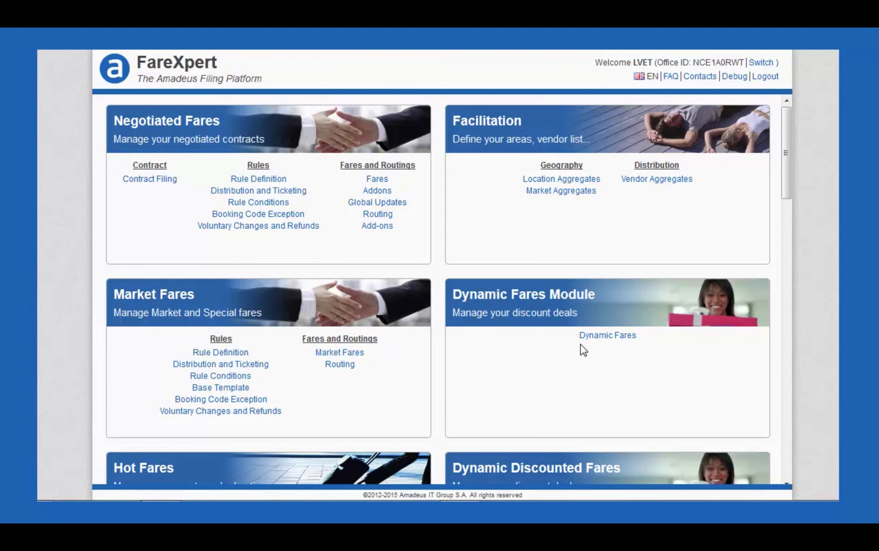
Open Dynamic Fares and create the promotion set WORLDWIDE for carrier code 1A.
{"action": "left_click", "coordinate": [593, 336]}
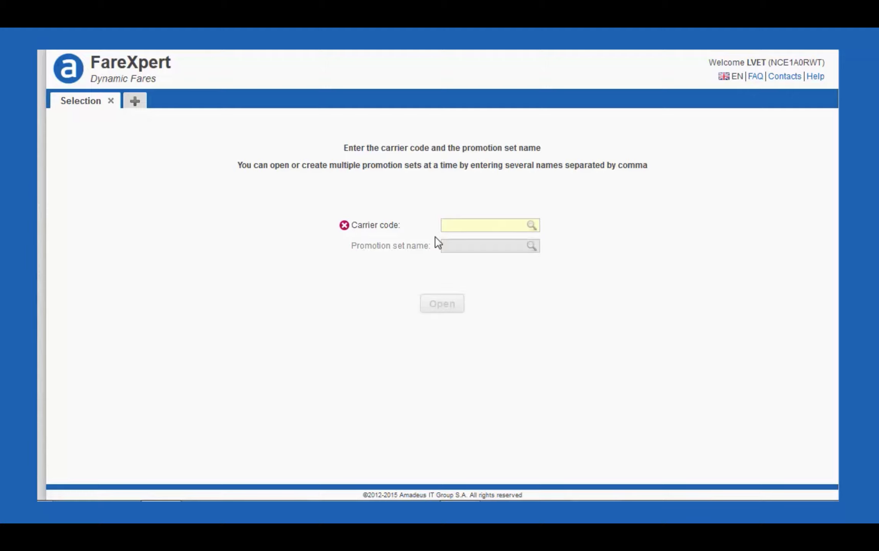
{"action": "left_click", "coordinate": [469, 225]}
{"action": "left_click", "coordinate": [502, 253]}
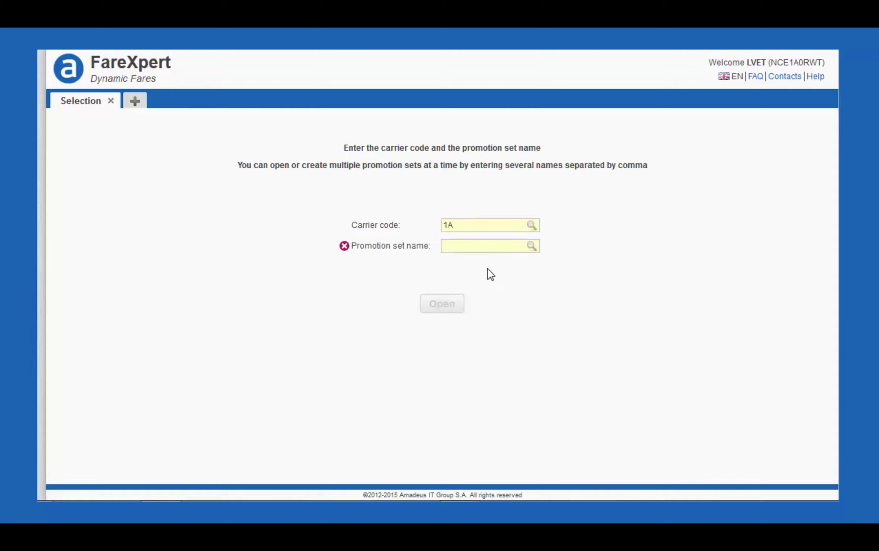
{"action": "left_click", "coordinate": [467, 247]}
{"action": "type", "text": "WORLD"}
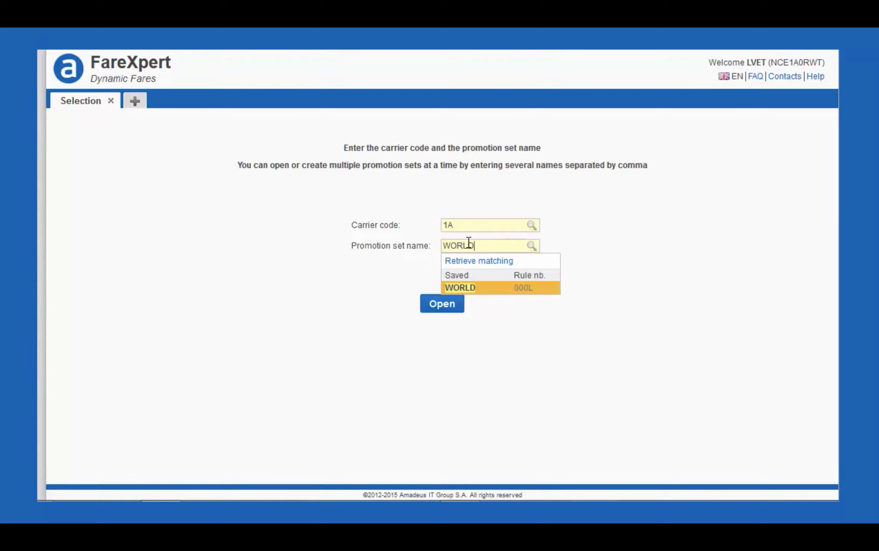
{"action": "type", "text": "WIDE"}
{"action": "left_click", "coordinate": [432, 309]}
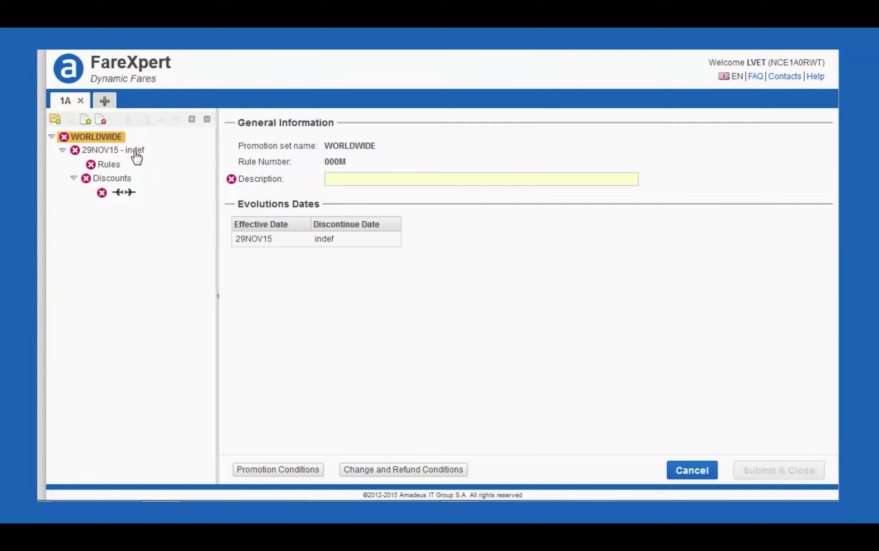
Describe the promotion set as PROMOTION WORLDWIDE and keep the discontinue date of its 29NOV15 evolution indefinite.
{"action": "left_click", "coordinate": [333, 183]}
{"action": "type", "text": "PROMOTION WORLDWIDE"}
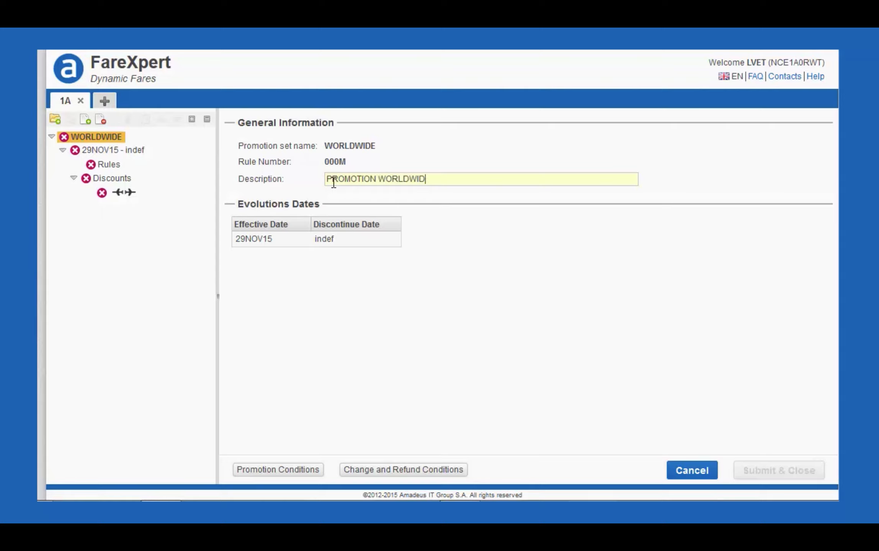
{"action": "left_click", "coordinate": [123, 152]}
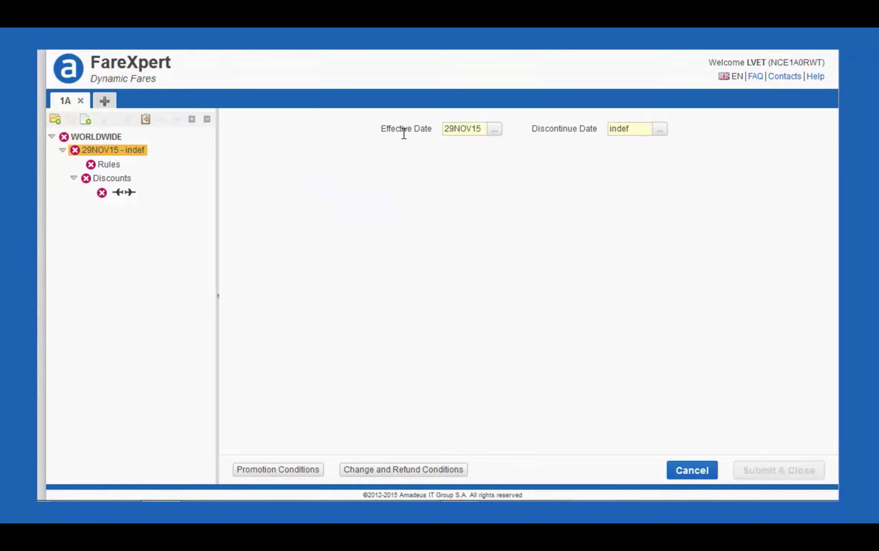
{"action": "left_click", "coordinate": [659, 131]}
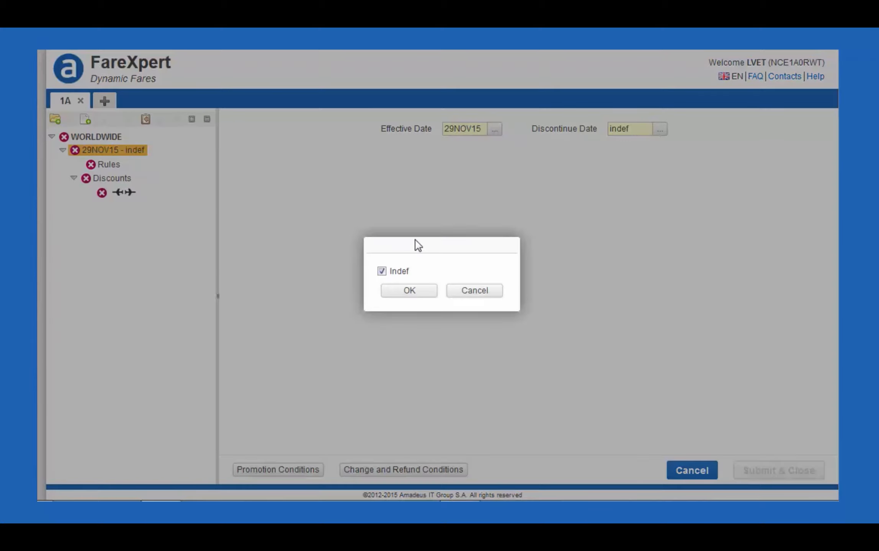
{"action": "left_click", "coordinate": [382, 271]}
{"action": "left_click", "coordinate": [383, 272]}
{"action": "left_click", "coordinate": [397, 296]}
Add a vendor row to the distribution rules by Office ID, with corporate ID 1A and Airline System User as modifier.
{"action": "left_click", "coordinate": [106, 165]}
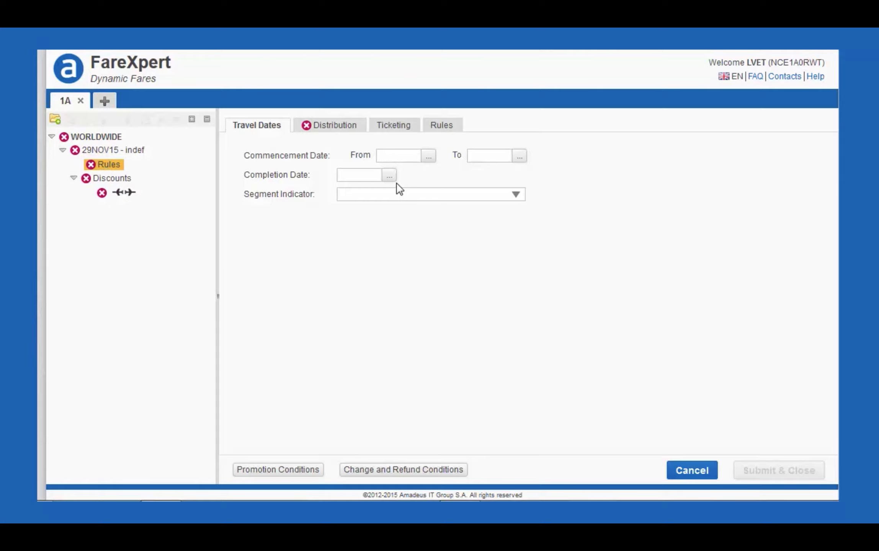
{"action": "left_click", "coordinate": [335, 132]}
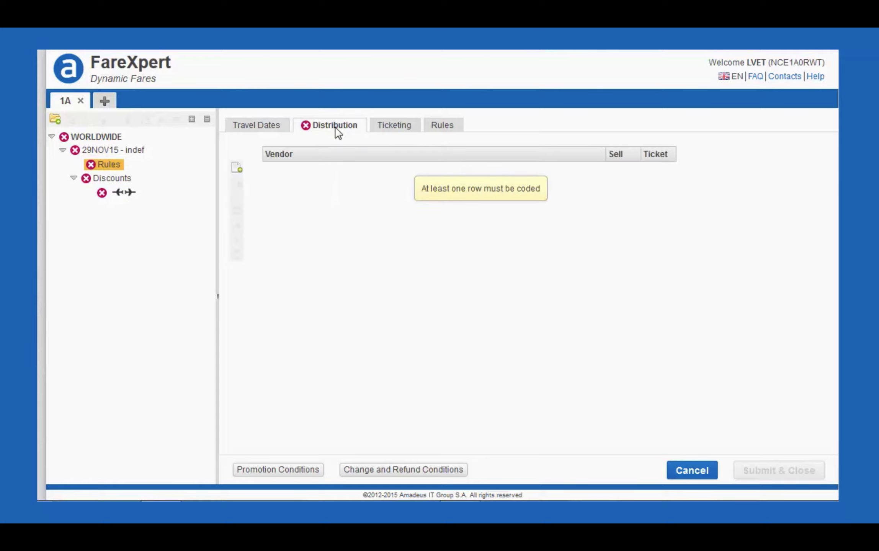
{"action": "left_click", "coordinate": [236, 170]}
{"action": "left_click", "coordinate": [596, 173]}
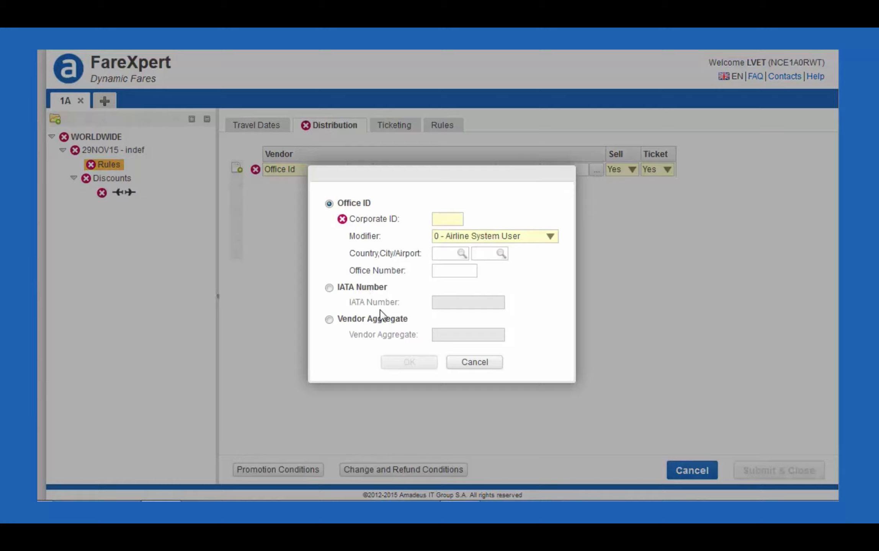
{"action": "left_click", "coordinate": [449, 220]}
{"action": "type", "text": "1A"}
{"action": "left_click", "coordinate": [421, 364]}
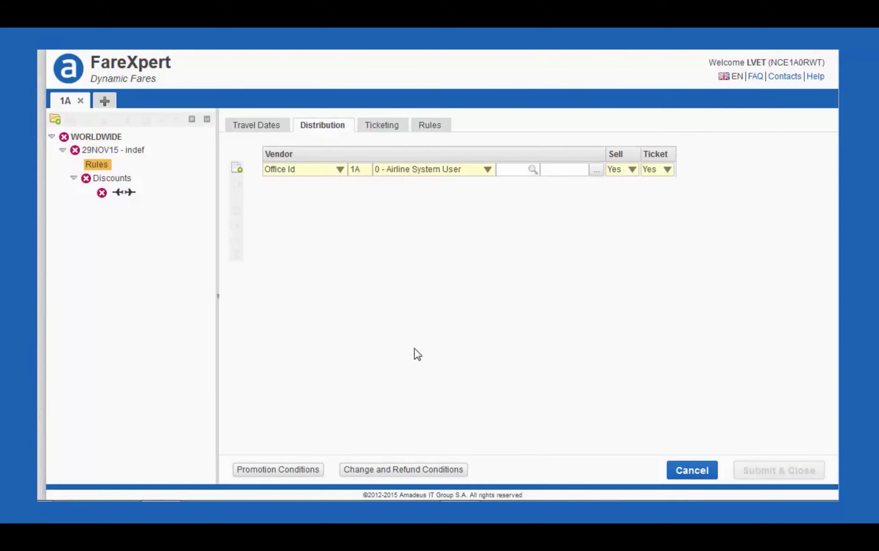
{"action": "left_click", "coordinate": [373, 129]}
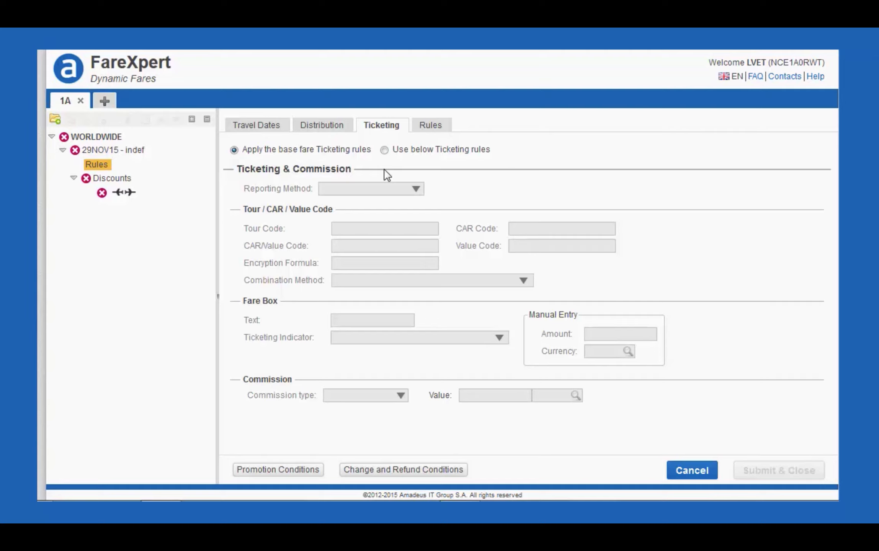
{"action": "left_click", "coordinate": [385, 150]}
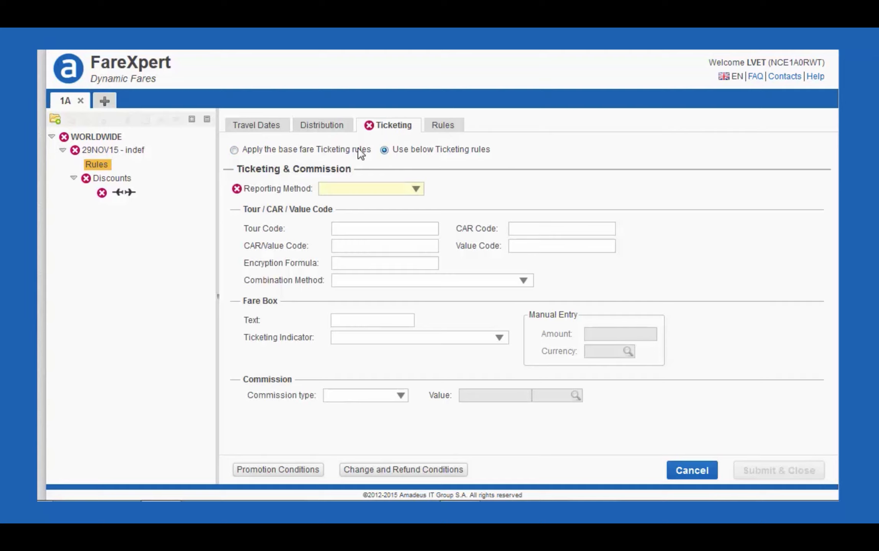
{"action": "left_click", "coordinate": [234, 150]}
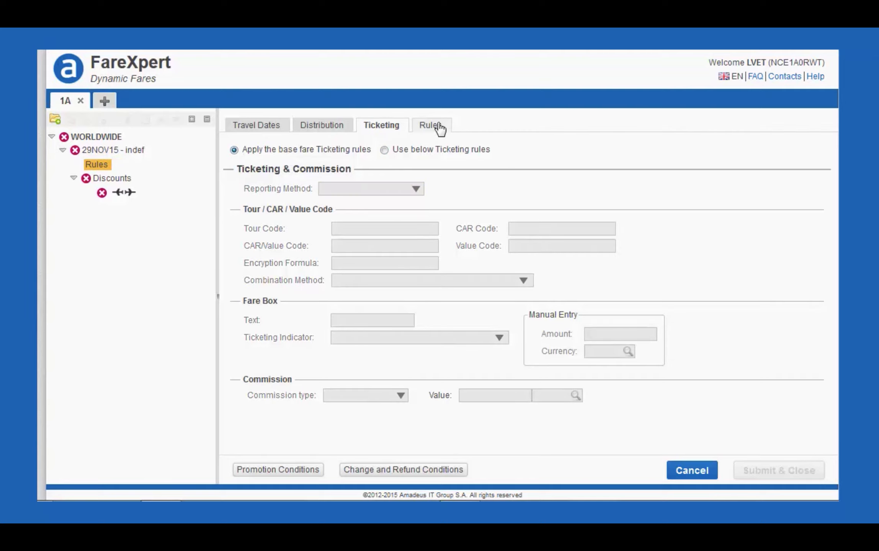
Set the processing of rule category 02, Day/Time Application, to Override.
{"action": "left_click", "coordinate": [436, 127]}
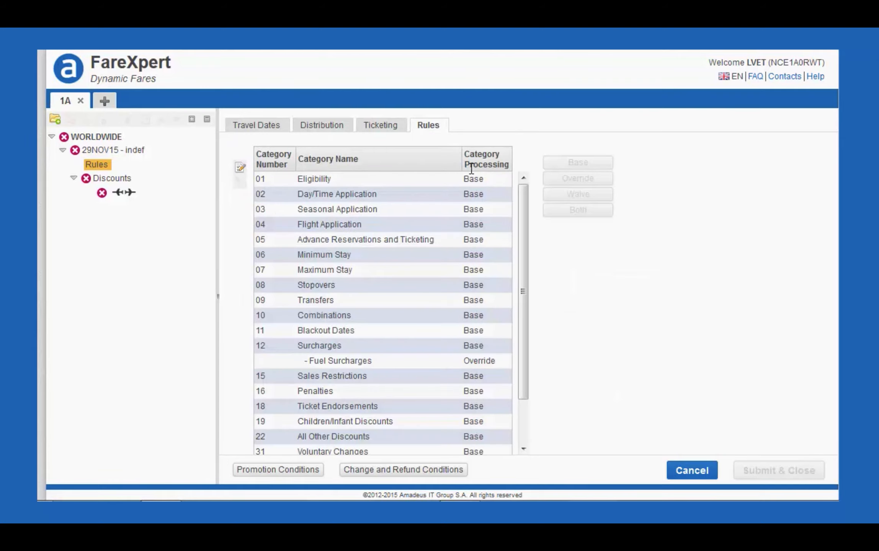
{"action": "left_click", "coordinate": [394, 196]}
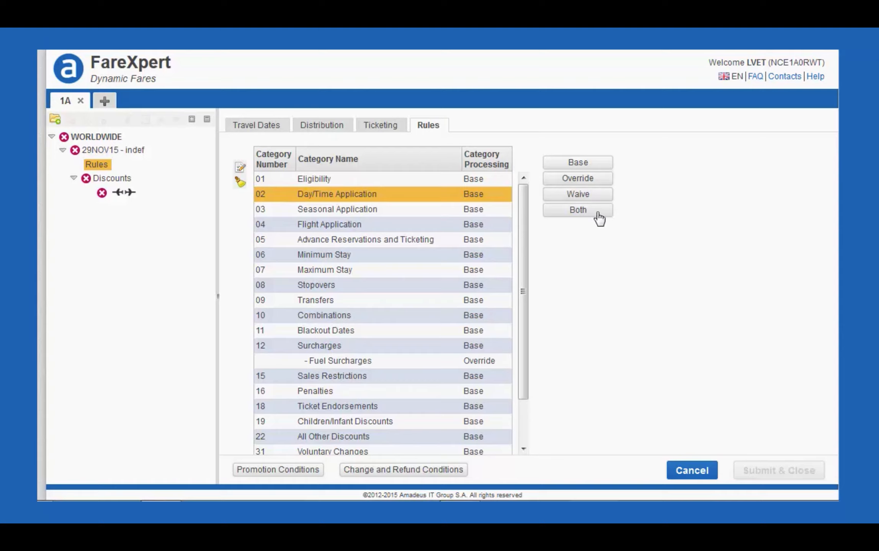
{"action": "left_click", "coordinate": [563, 179]}
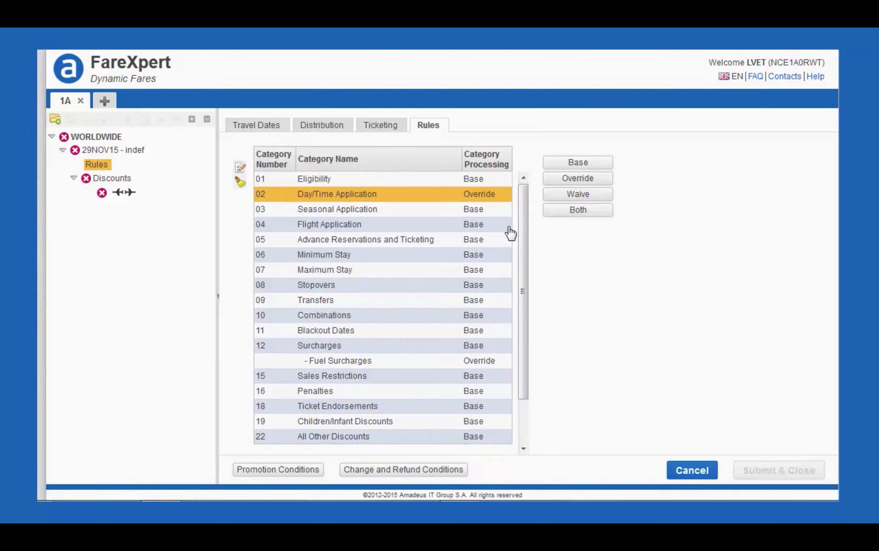
{"action": "scroll", "coordinate": [473, 291], "scroll_direction": "down", "scroll_amount": 1}
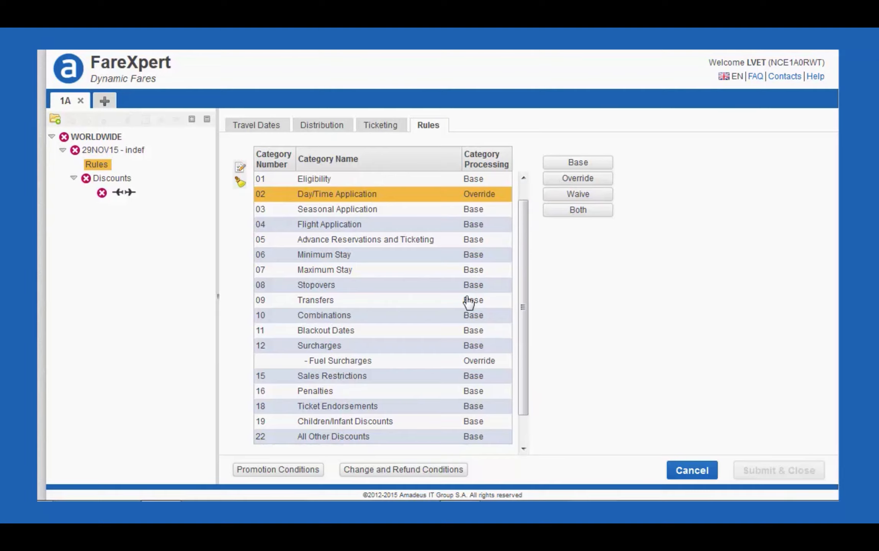
View the default Day/Time Application conditions in the promotion conditions and leave them without saving.
{"action": "left_click", "coordinate": [287, 472]}
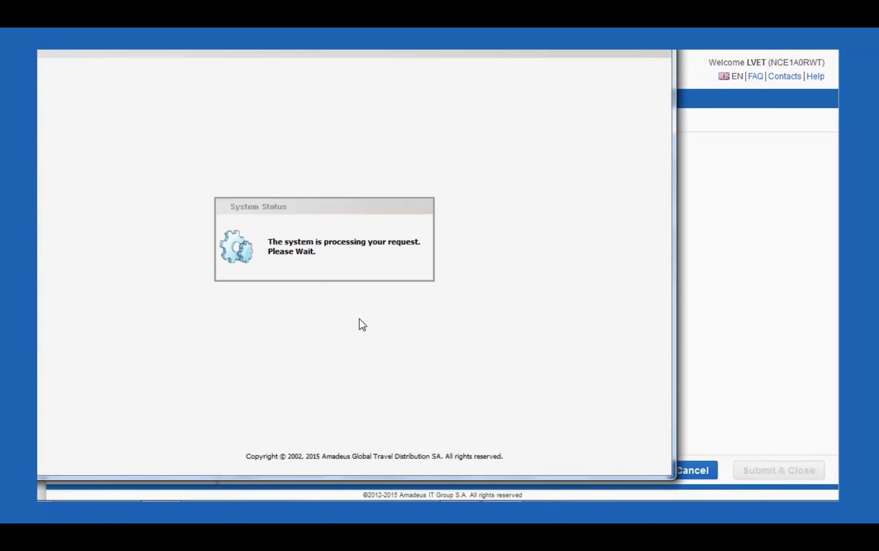
{"action": "left_click", "coordinate": [19, 140]}
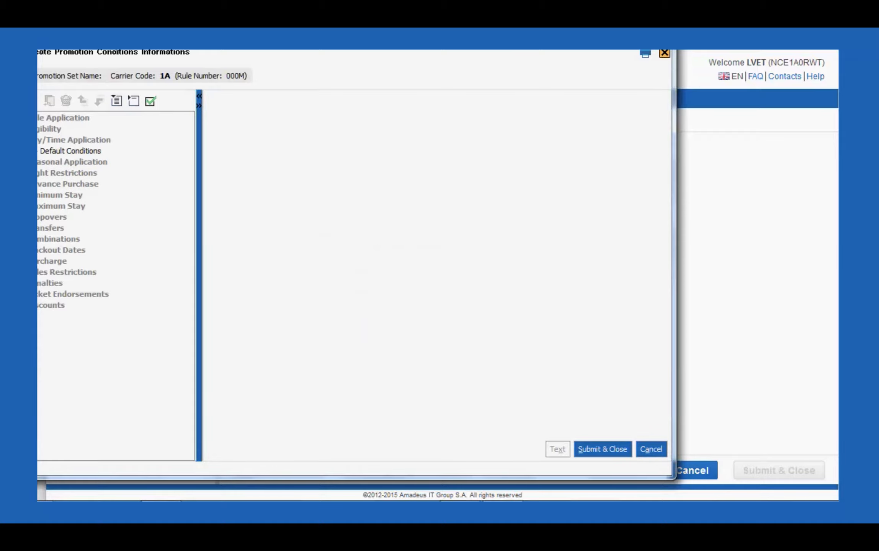
{"action": "left_click", "coordinate": [34, 150]}
{"action": "left_click", "coordinate": [63, 162]}
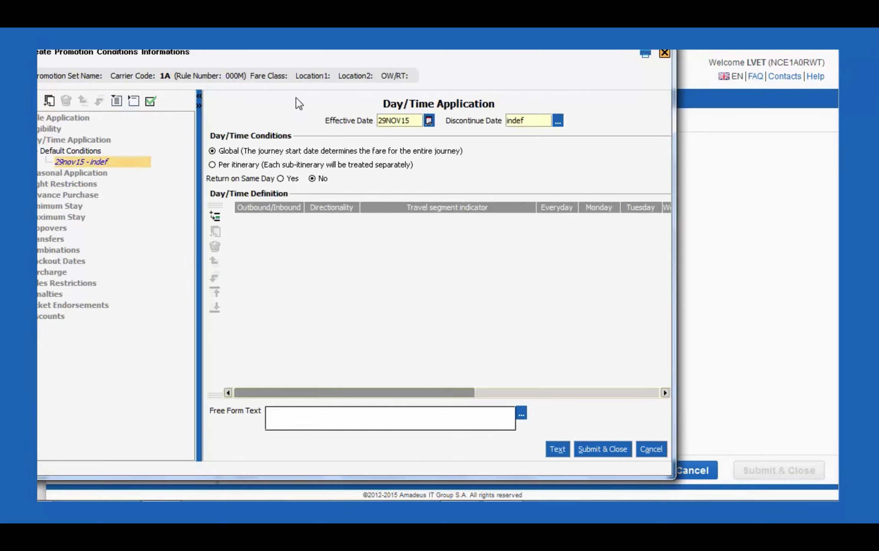
{"action": "left_click_drag", "start_coordinate": [314, 12], "coordinate": [417, 34]}
{"action": "left_click", "coordinate": [749, 469]}
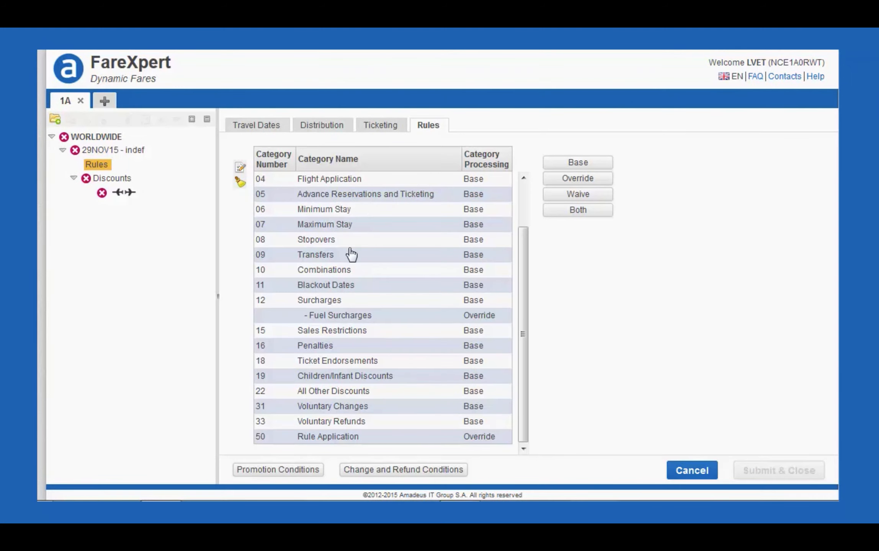
Define the discount market from location 210 (Europe) to the location aggregate WW (WORLDWIDE).
{"action": "left_click", "coordinate": [116, 194]}
{"action": "mouse_move", "coordinate": [119, 196]}
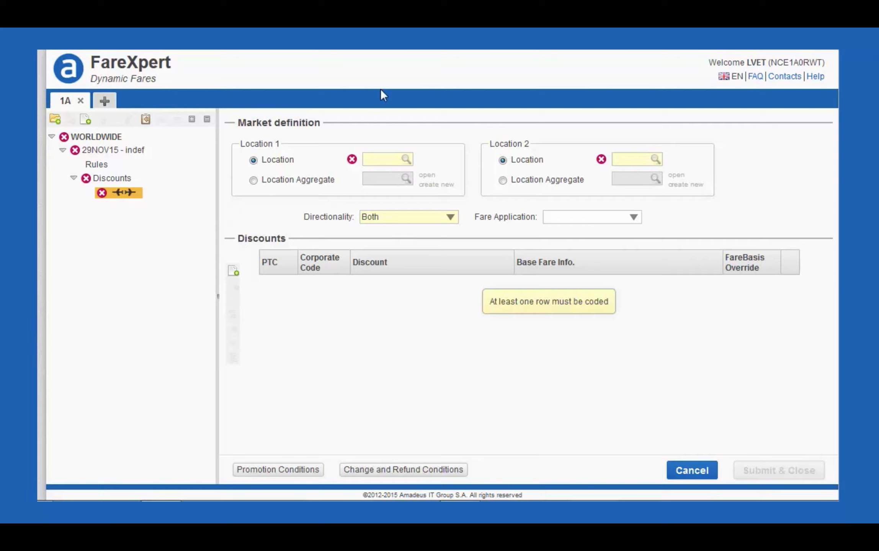
{"action": "left_click", "coordinate": [387, 159]}
{"action": "type", "text": "UR"}
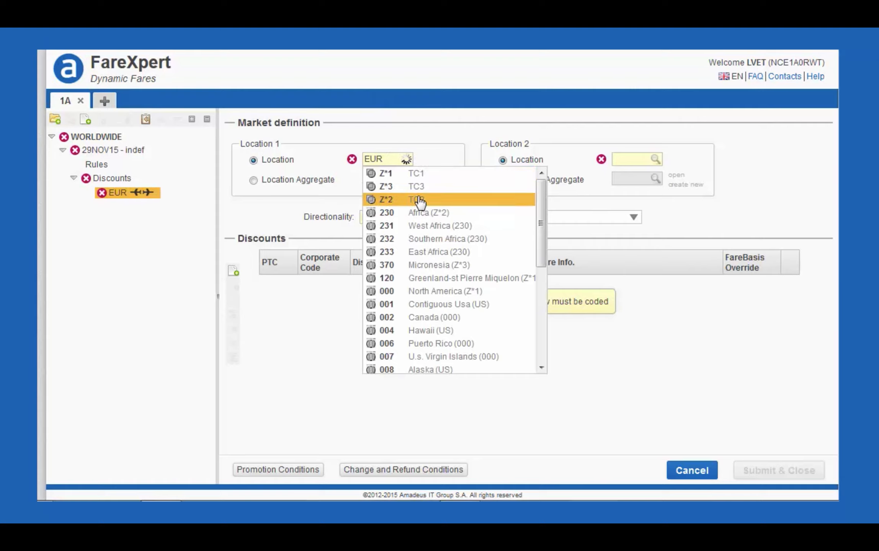
{"action": "type", "text": "O"}
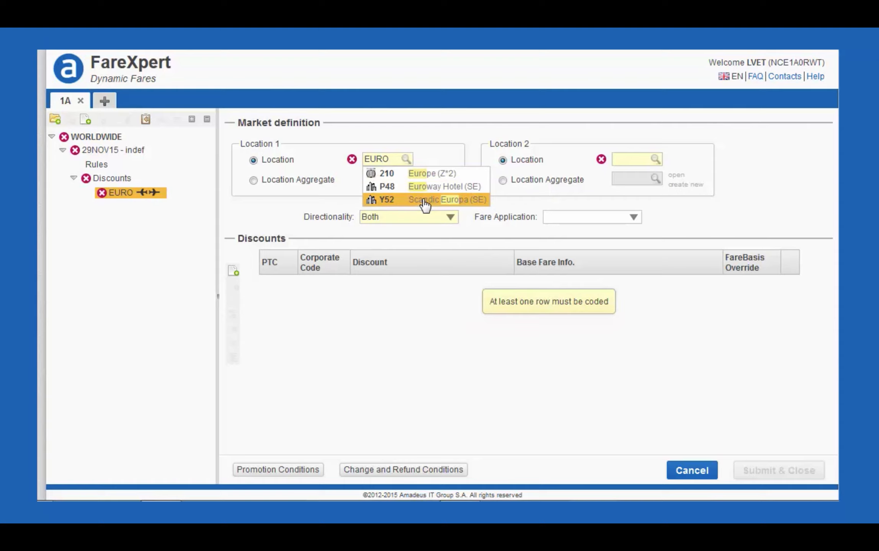
{"action": "left_click", "coordinate": [412, 174]}
{"action": "left_click", "coordinate": [571, 182]}
{"action": "left_click", "coordinate": [622, 179]}
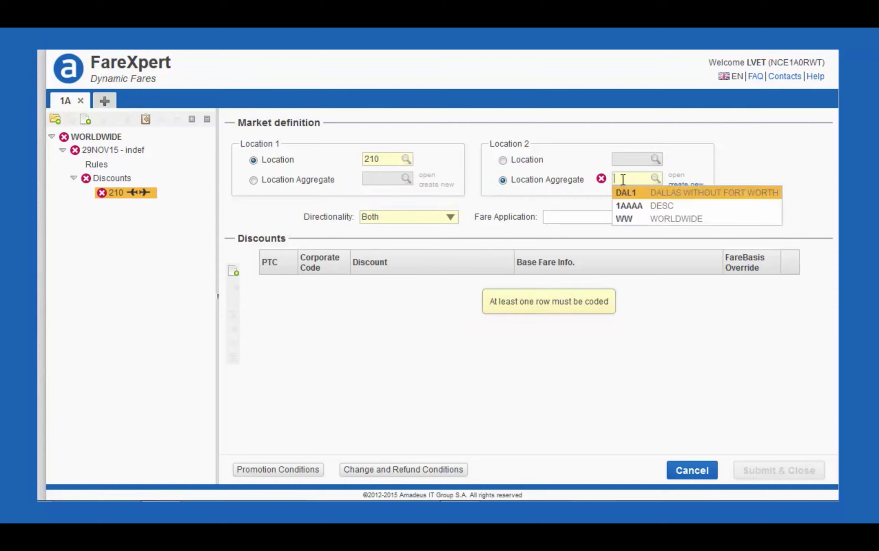
{"action": "left_click", "coordinate": [649, 219]}
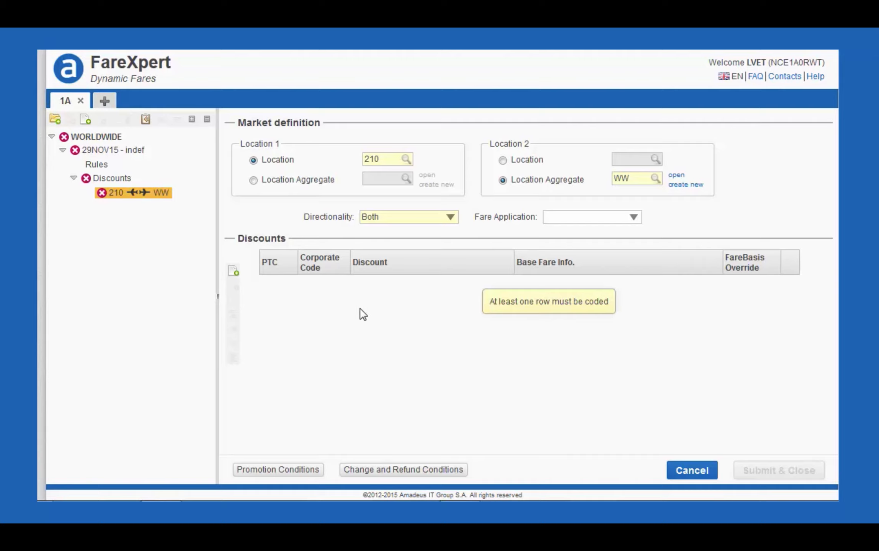
{"action": "left_click", "coordinate": [87, 119]}
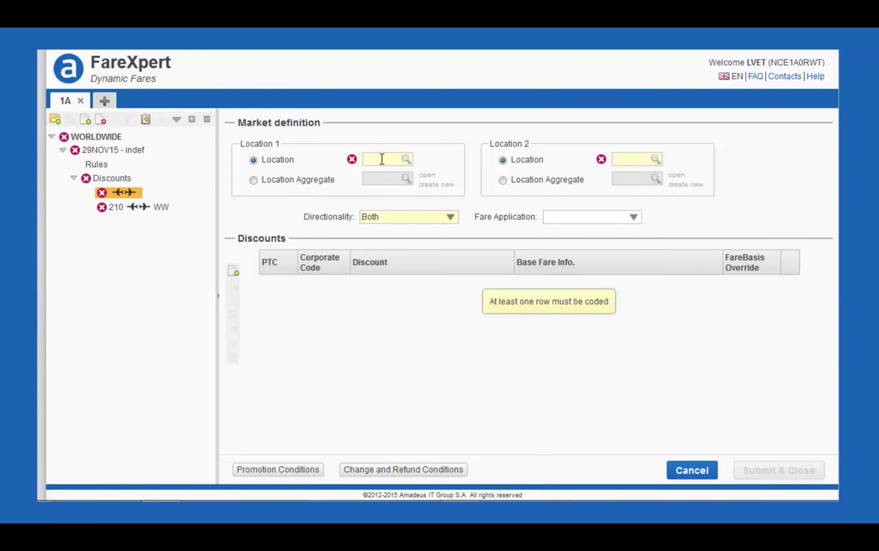
{"action": "left_click", "coordinate": [101, 120]}
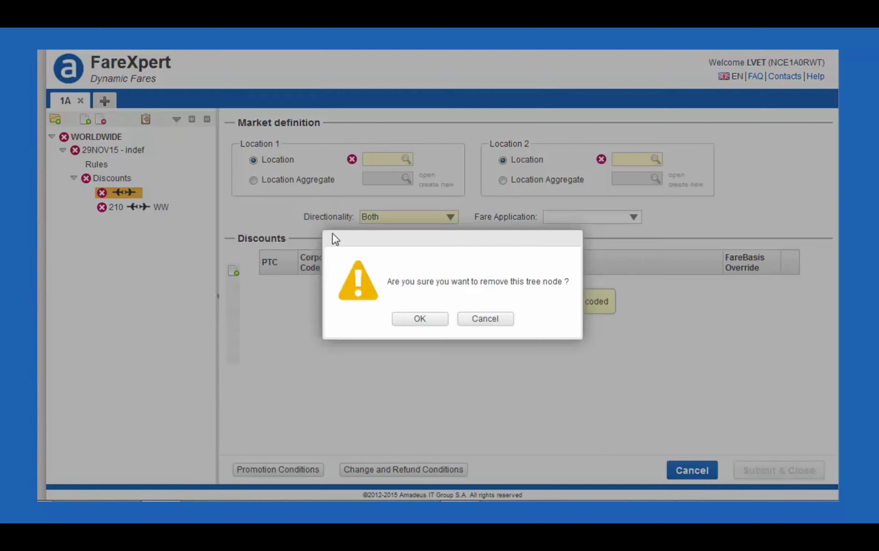
{"action": "left_click", "coordinate": [438, 322]}
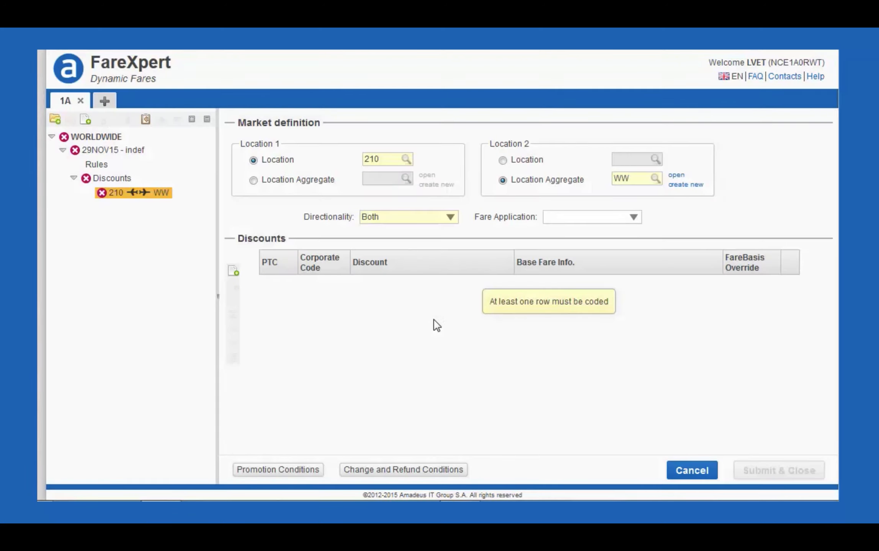
Add a discount row for the 210 to WW market and set its percentage of base to 97%.
{"action": "left_click", "coordinate": [233, 273]}
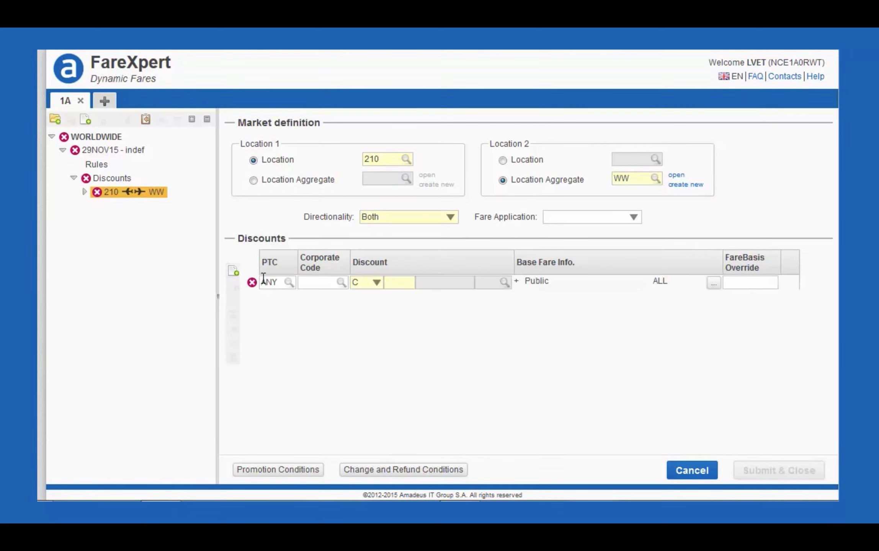
{"action": "left_click", "coordinate": [84, 192]}
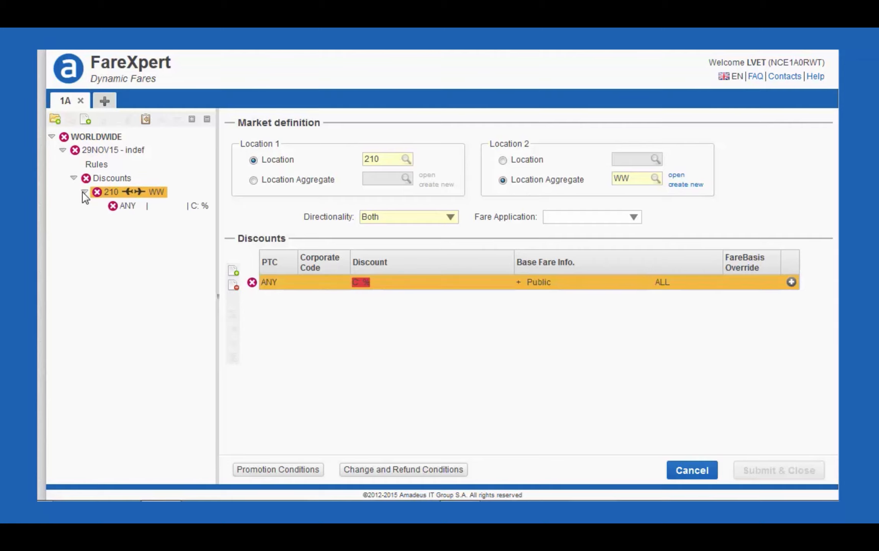
{"action": "left_click", "coordinate": [119, 208]}
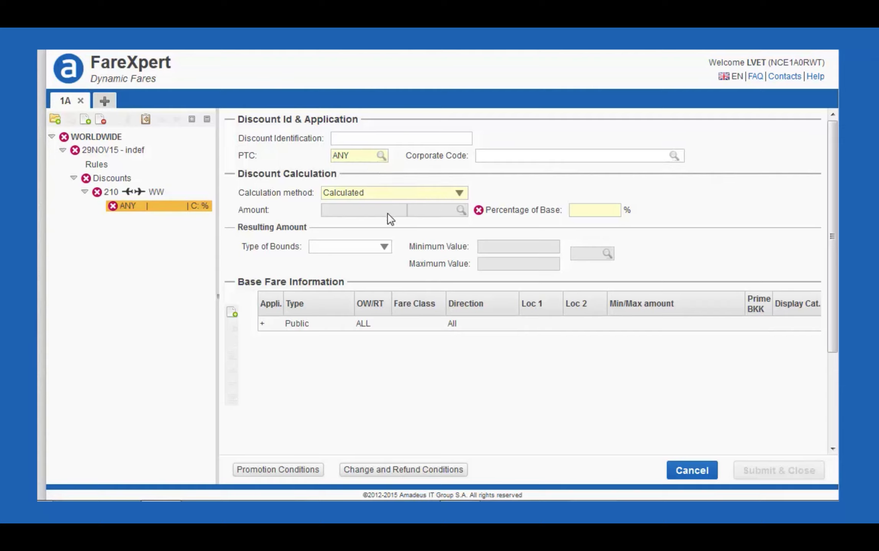
{"action": "left_click", "coordinate": [590, 212]}
{"action": "type", "text": "97"}
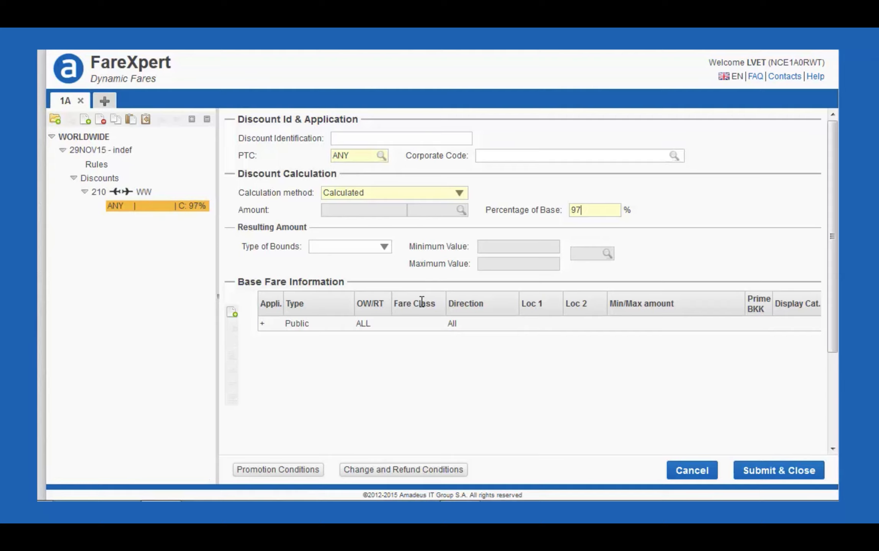
Set the type of the base fare row to Private Cat.15.
{"action": "left_click", "coordinate": [318, 334]}
{"action": "left_click", "coordinate": [345, 324]}
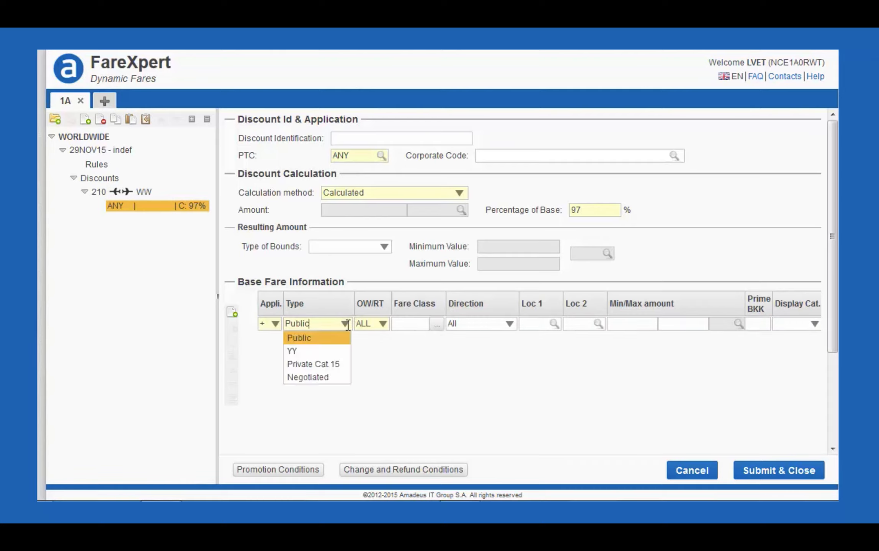
{"action": "left_click", "coordinate": [330, 366]}
{"action": "left_click", "coordinate": [328, 368]}
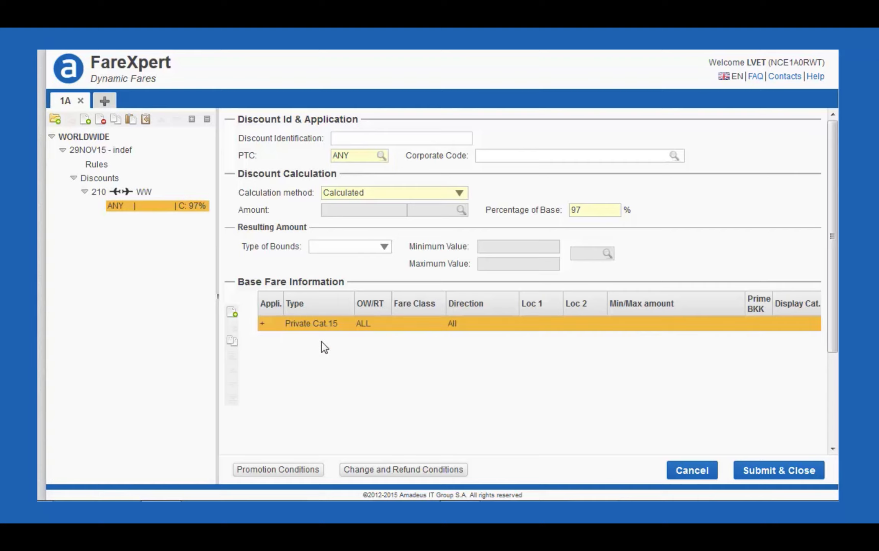
Duplicate the Private Cat.15 base fare row and make the copy an exclusion (-) between PAR (Paris) and LON (London).
{"action": "left_click", "coordinate": [234, 339]}
{"action": "left_click", "coordinate": [275, 324]}
{"action": "left_click", "coordinate": [273, 340]}
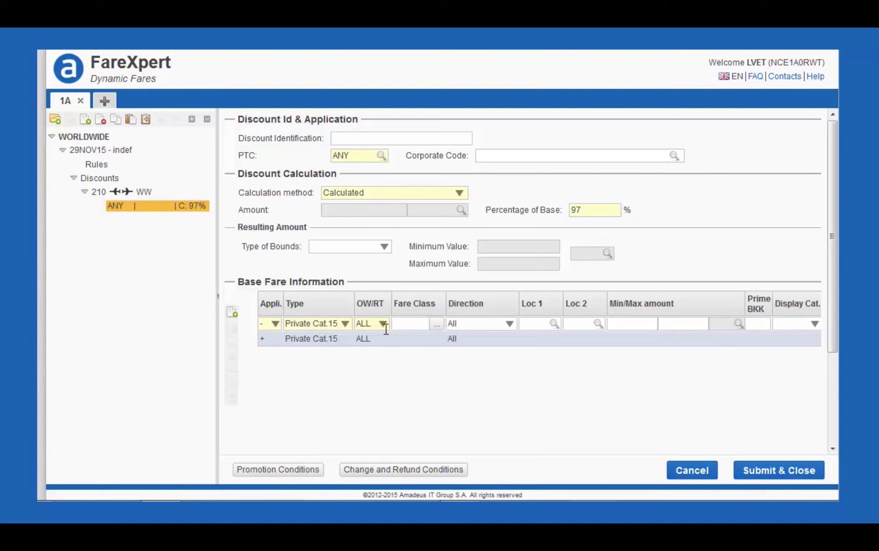
{"action": "left_click", "coordinate": [543, 323]}
{"action": "type", "text": "PAR"}
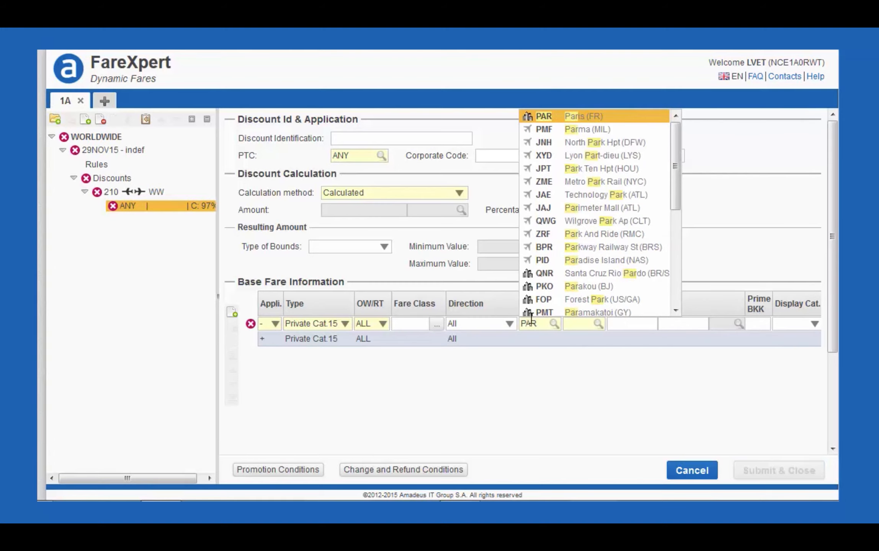
{"action": "left_click", "coordinate": [586, 116]}
{"action": "left_click", "coordinate": [582, 326]}
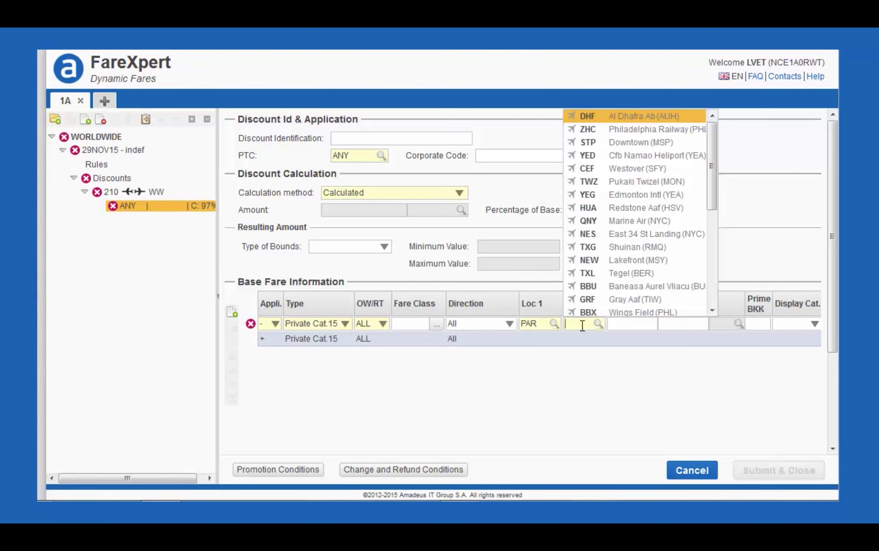
{"action": "type", "text": "LON"}
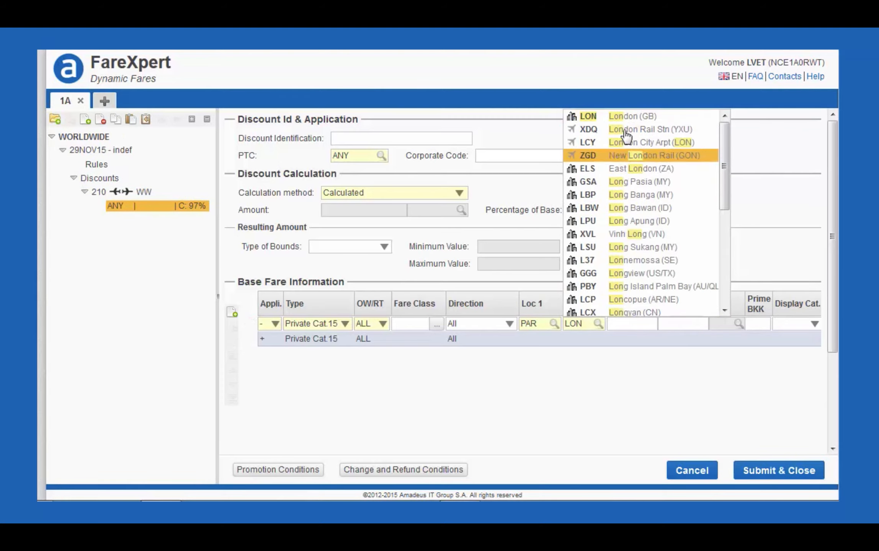
{"action": "left_click", "coordinate": [620, 116]}
{"action": "left_click", "coordinate": [608, 403]}
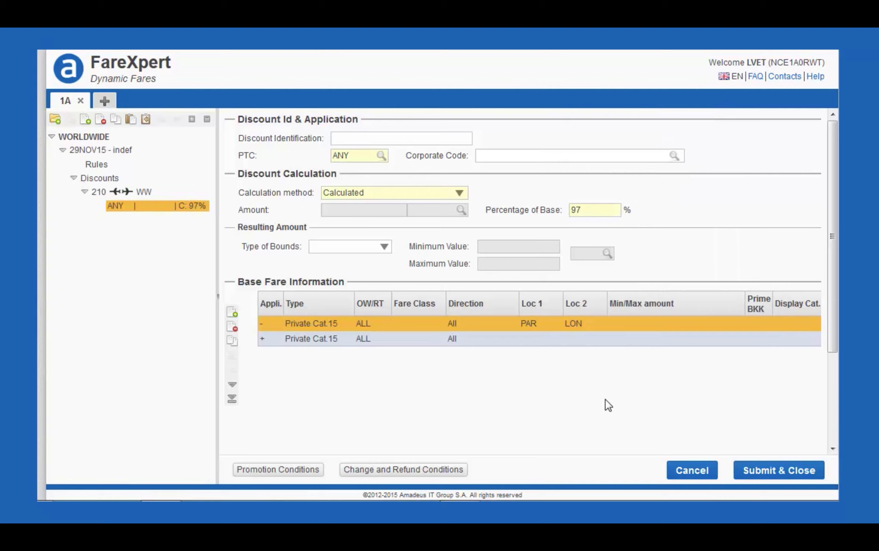
Submit and close the WORLDWIDE promotion set.
{"action": "scroll", "coordinate": [496, 413], "scroll_direction": "down", "scroll_amount": 3}
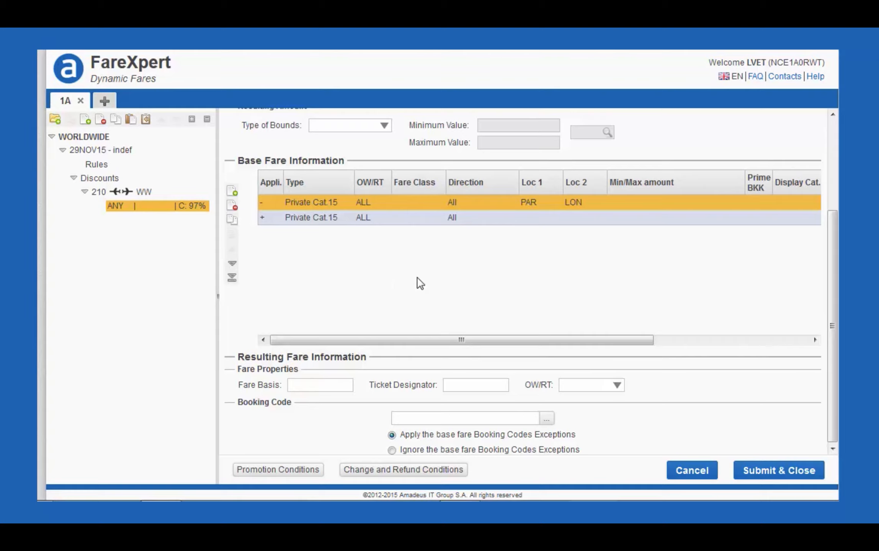
{"action": "left_click", "coordinate": [775, 470]}
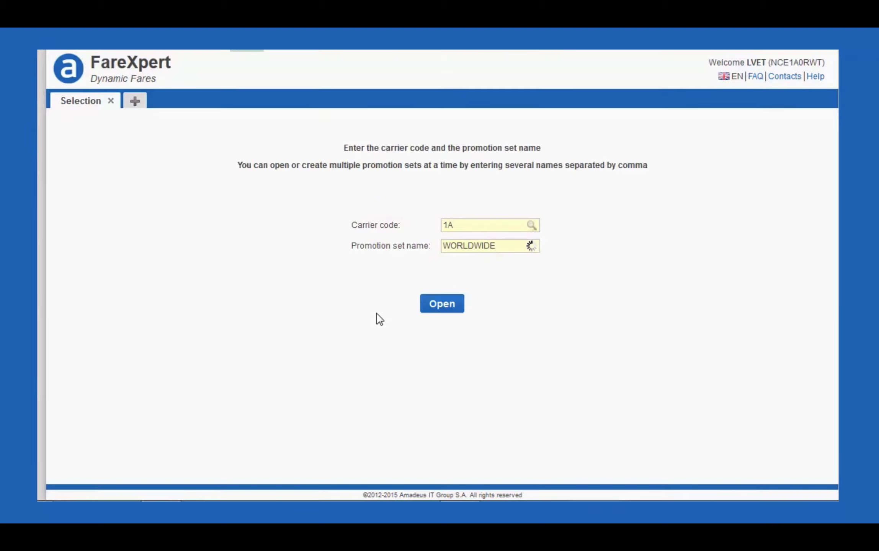